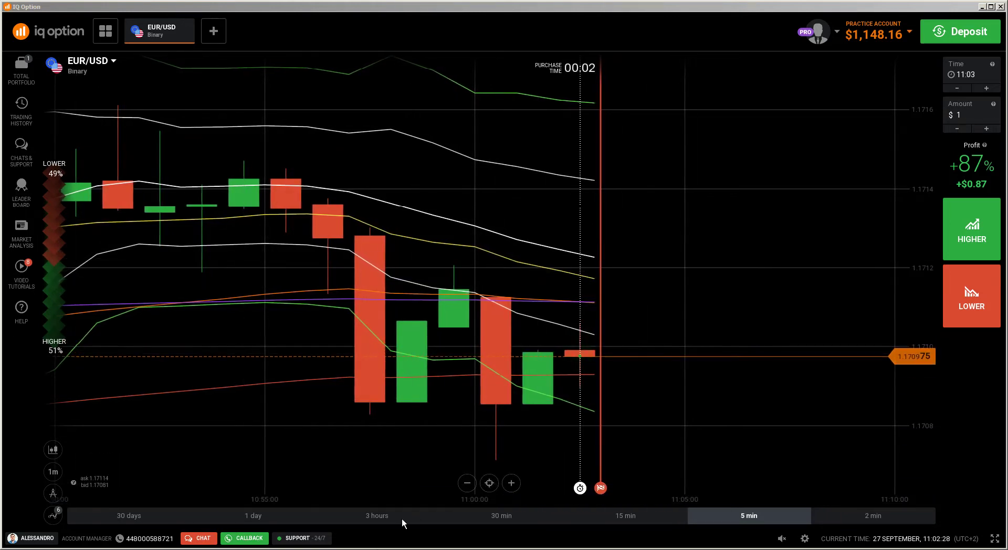
Step: Bring the Firefox window with the Google Slides price-action guide in front of the EUR/USD chart
key("alt+Tab")
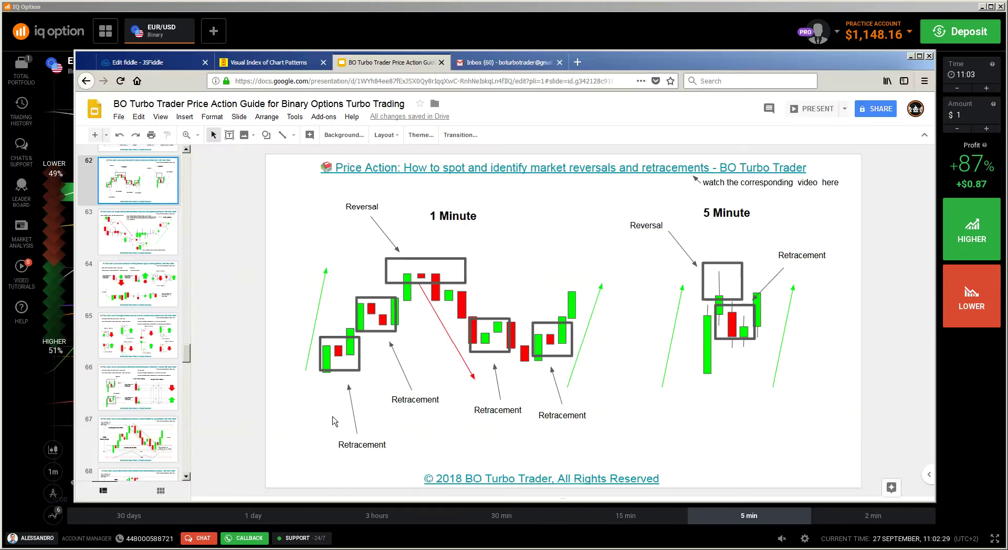
Step: Browse the guide's slides back from 68 to 63, then minimize the browser window
left_click(128, 477)
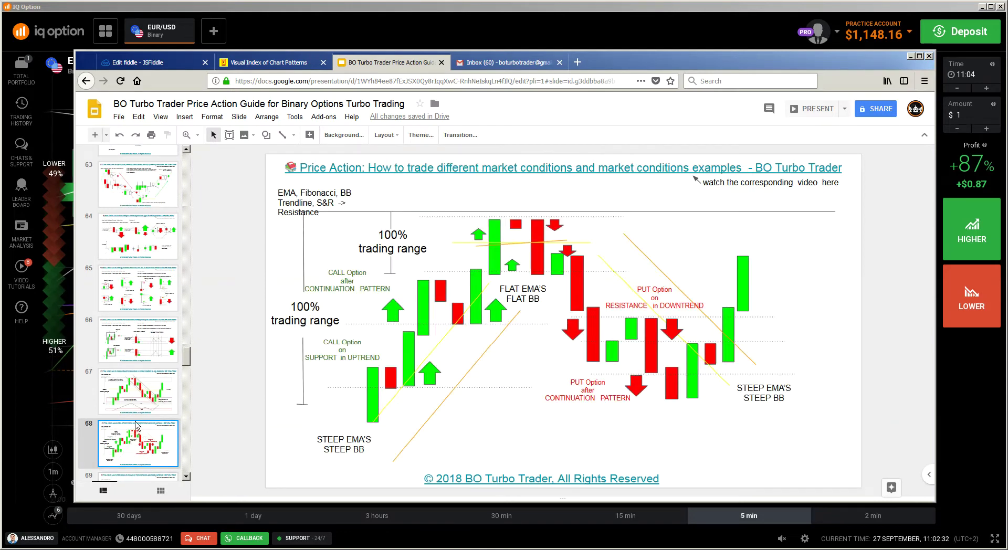
left_click(141, 398)
left_click(141, 324)
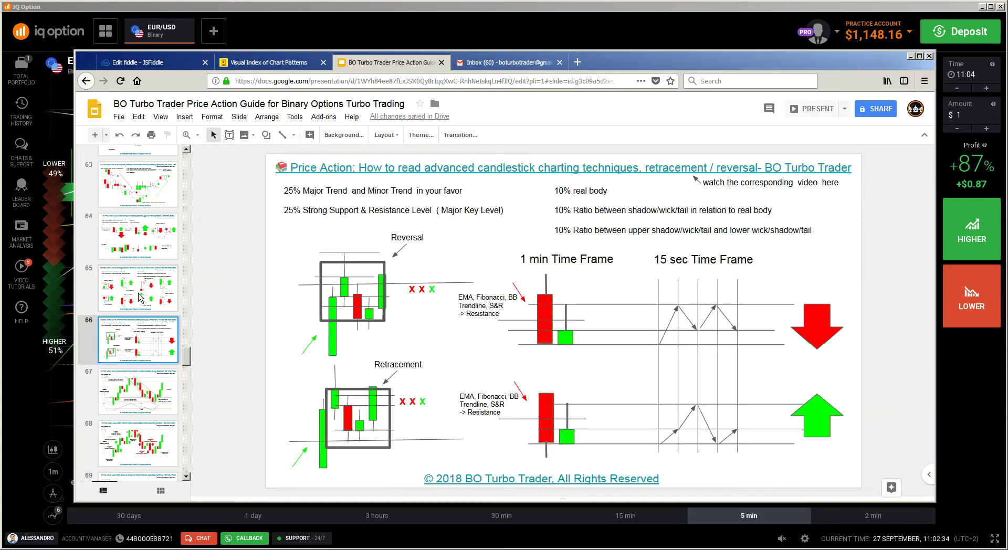
left_click(141, 246)
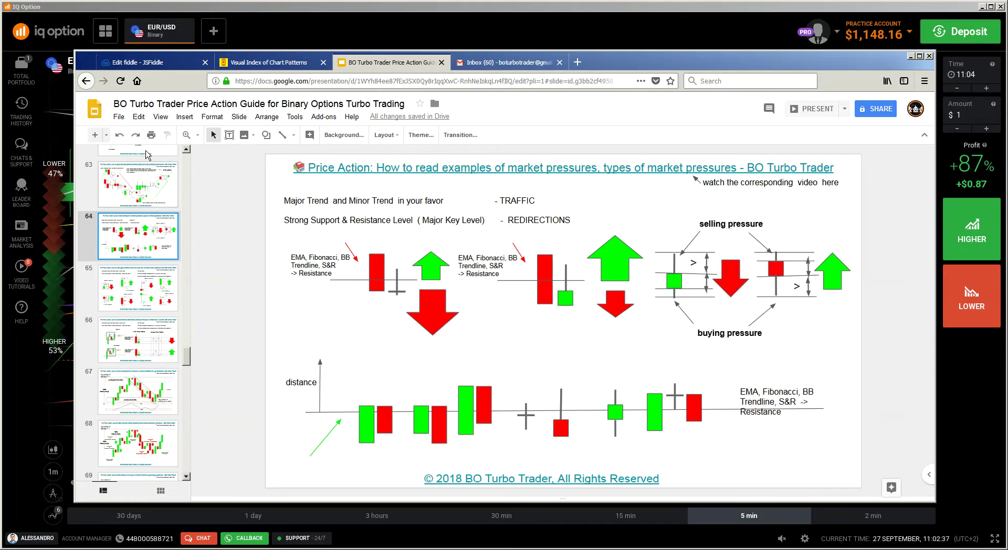
key("Up")
key("Up")
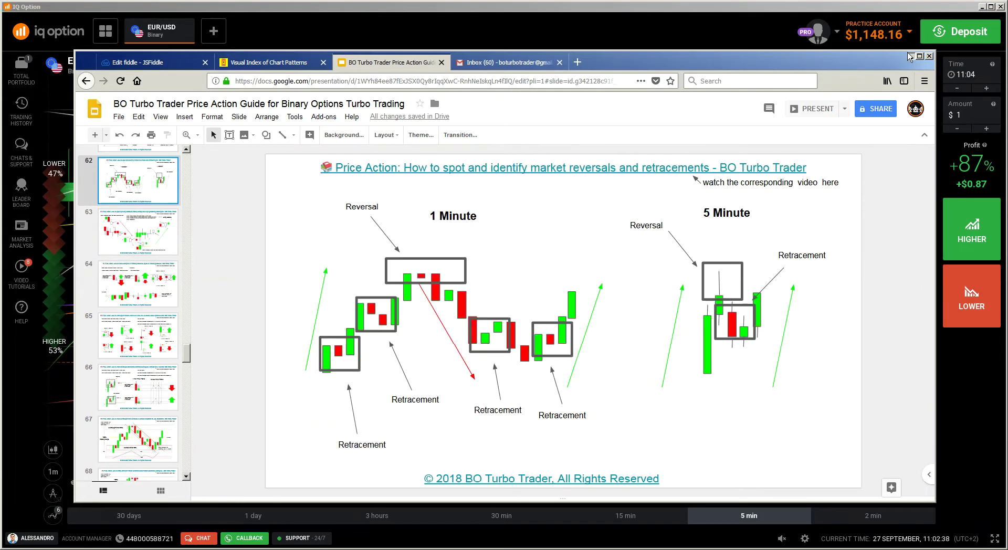
left_click(911, 56)
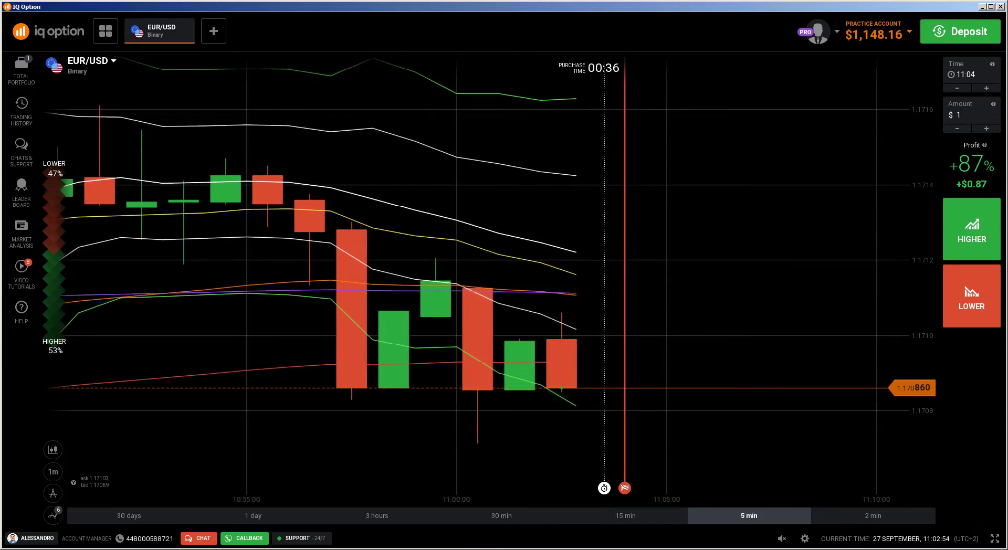
Step: Zoom the EUR/USD chart out to 30 minutes, place a LOWER trade, and open the asset list
scroll(531, 216, "down", 3)
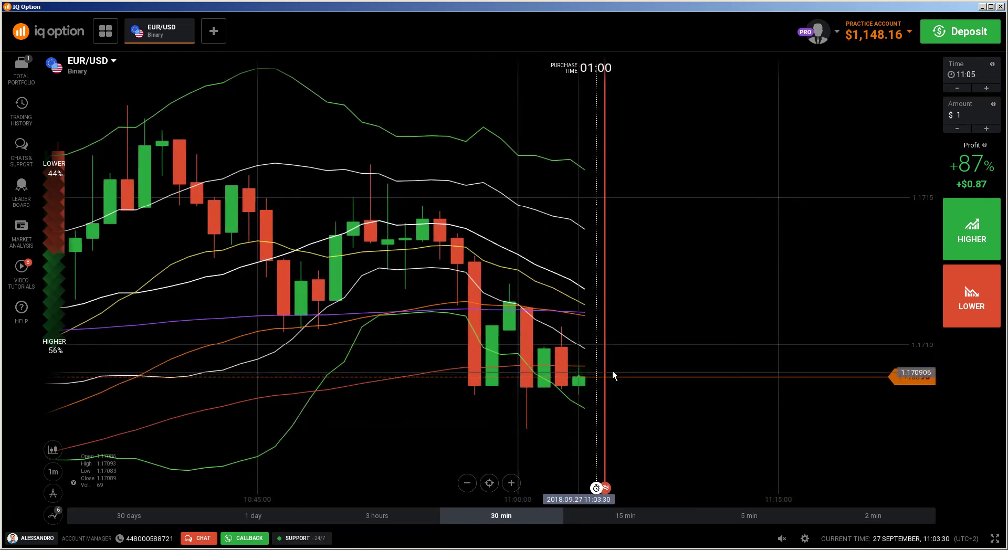
left_click(971, 306)
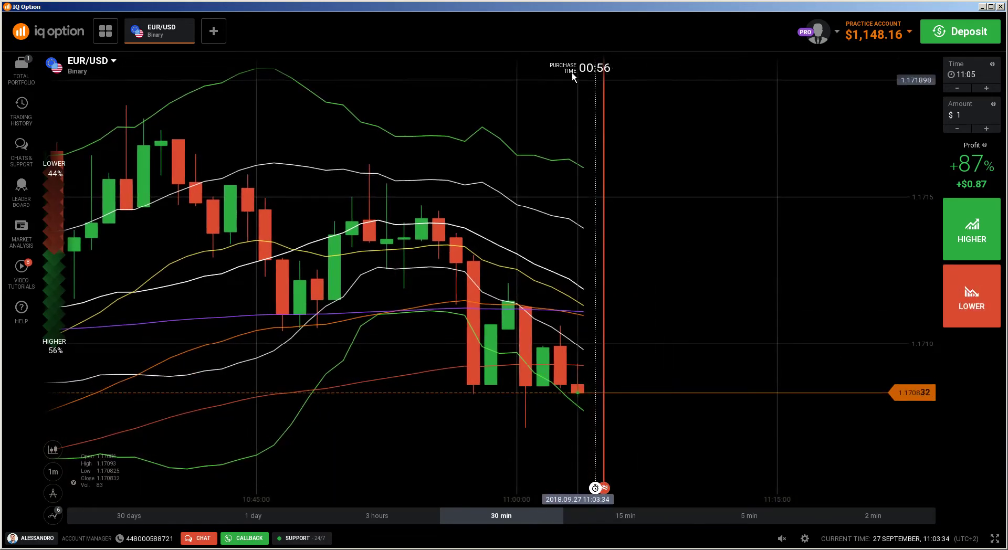
left_click(215, 31)
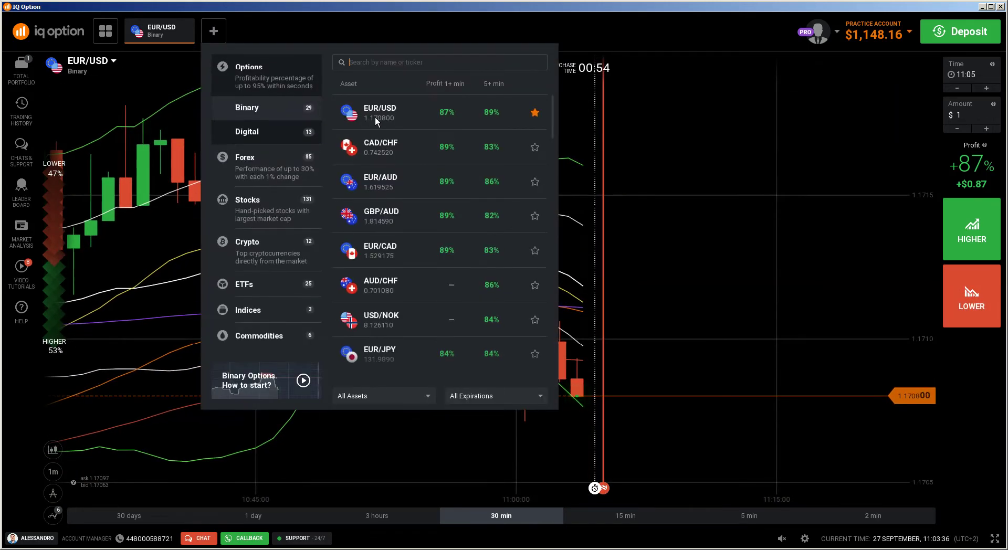
Step: Open CAD/CHF in a new tab and place a $1 LOWER option on it
left_click(395, 140)
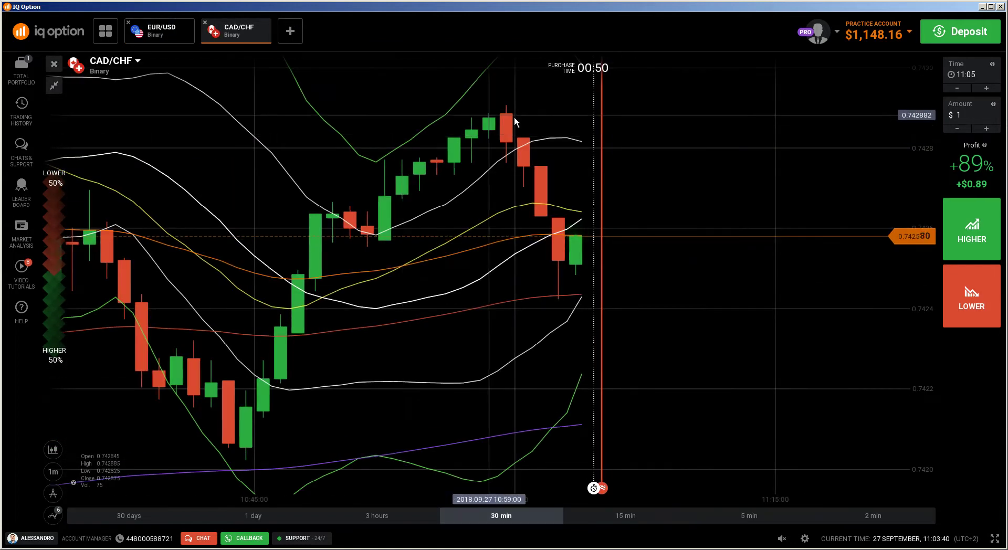
left_click(966, 301)
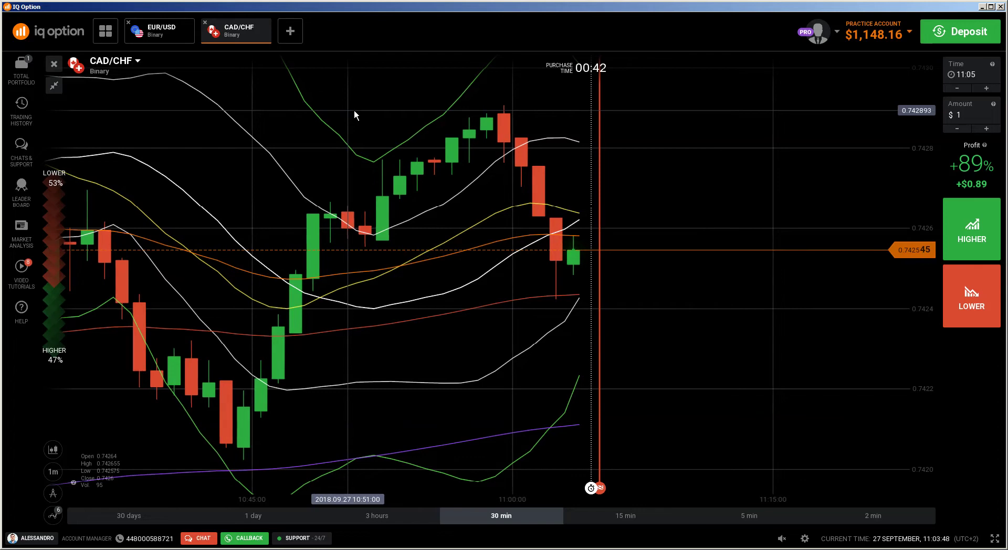
scroll(514, 270, "down", 2)
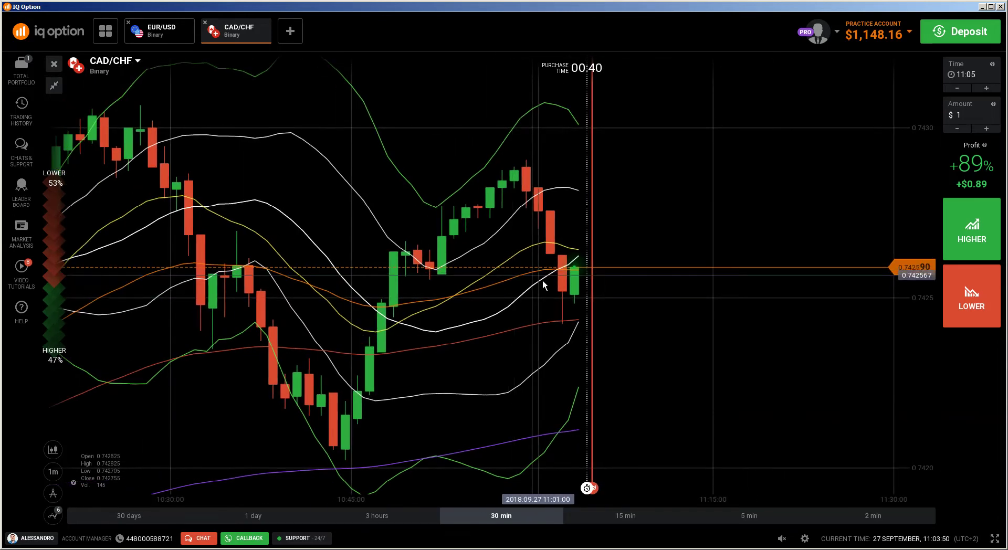
scroll(594, 291, "up", 1)
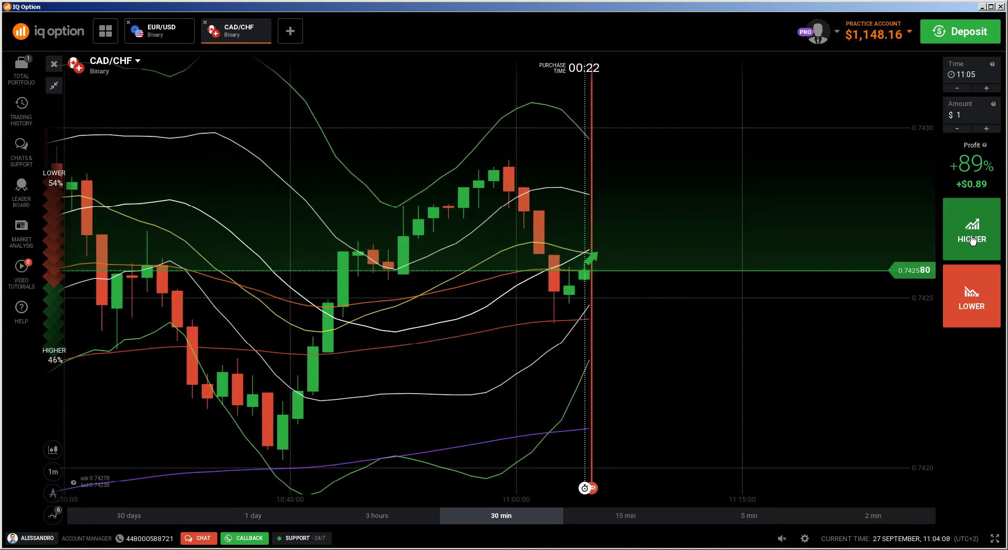
left_click(959, 300)
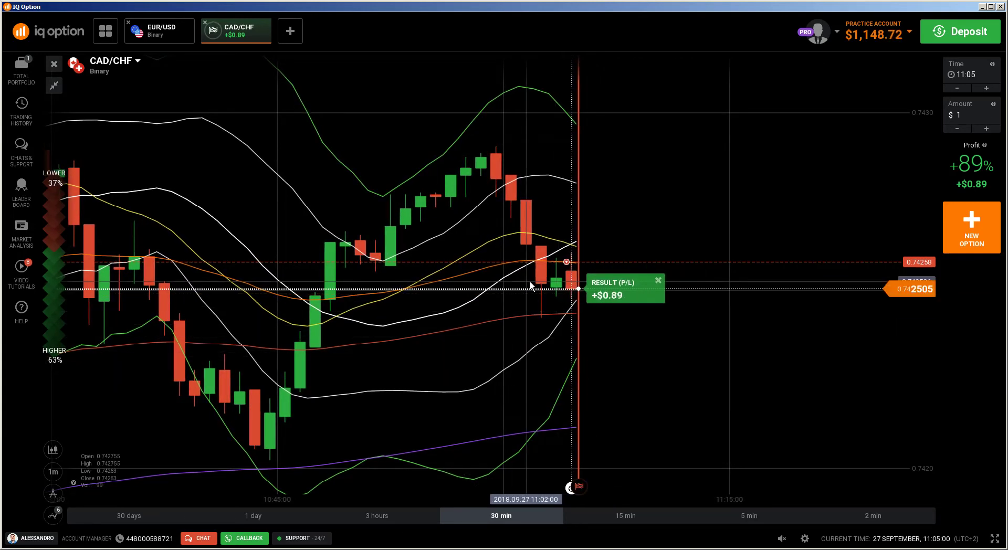
Step: Dismiss the +$0.89 CAD/CHF result and return to the EUR/USD chart
left_click(658, 281)
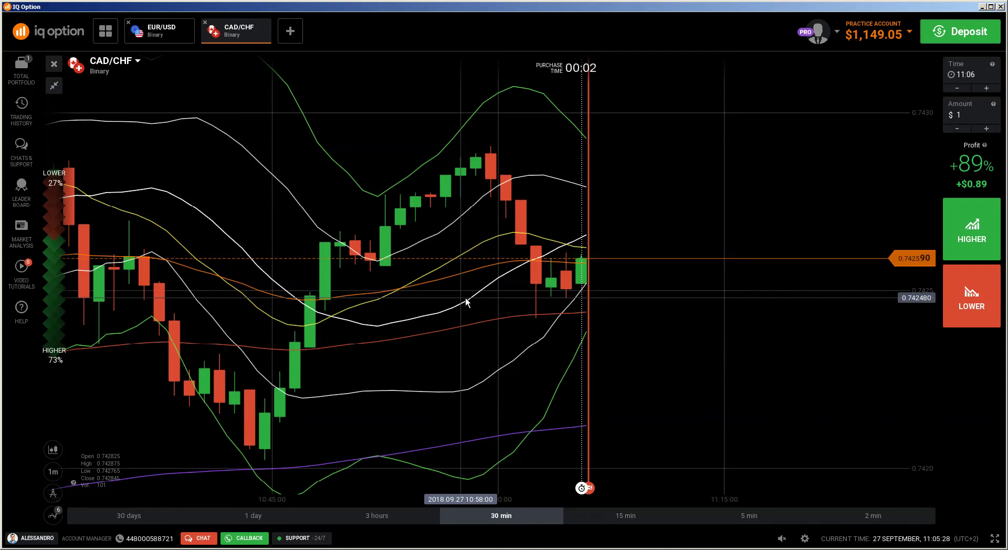
left_click(138, 31)
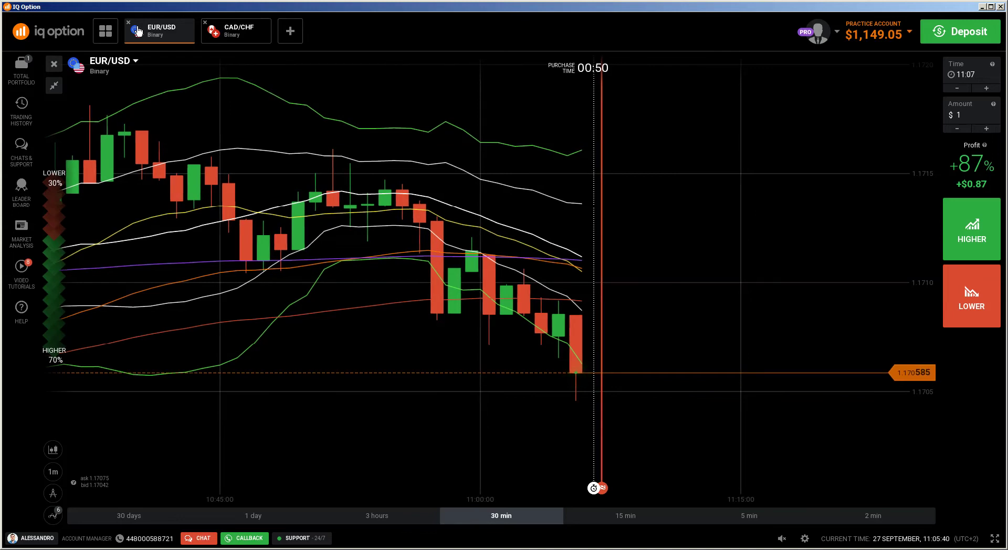
Step: Add a third tab with the EUR/AUD binary chart and place a LOWER trade
left_click(290, 31)
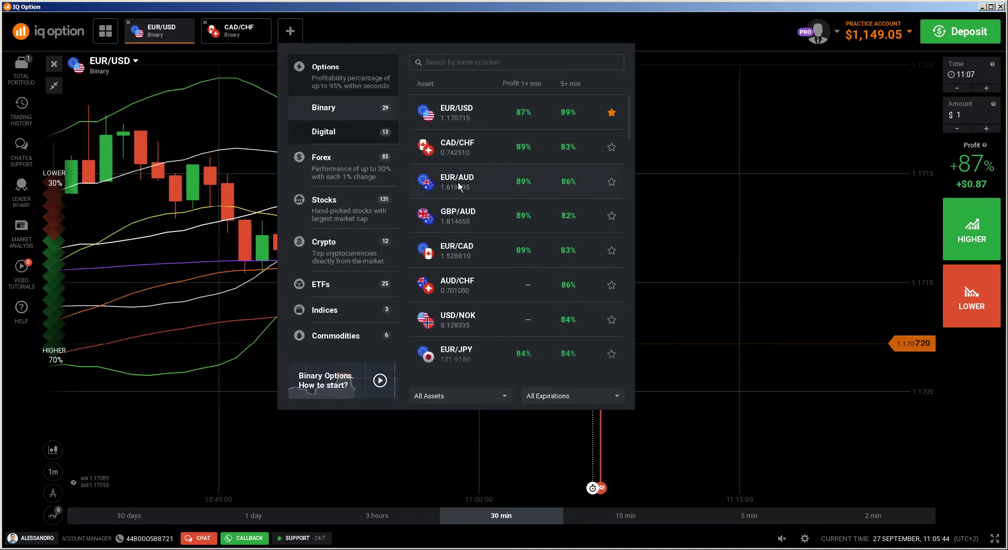
left_click(459, 186)
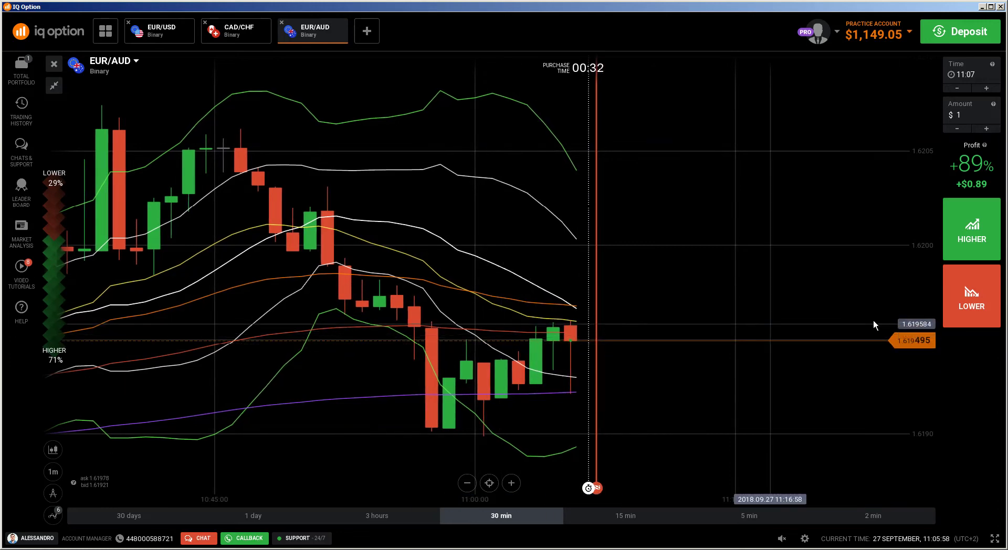
left_click(987, 312)
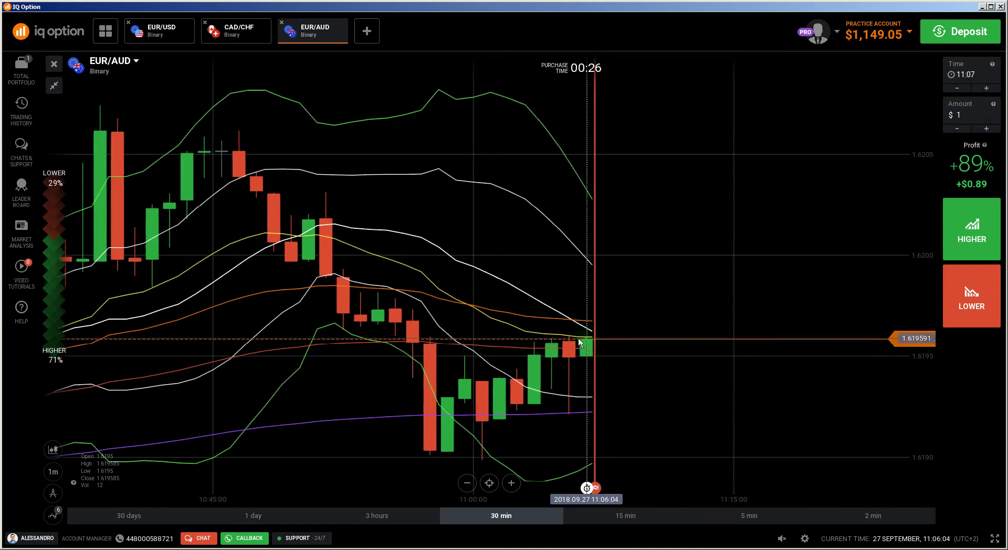
Step: Place a $1 HIGHER trade on EUR/AUD and dismiss its +$0.89 result
scroll(579, 342, "down", 5)
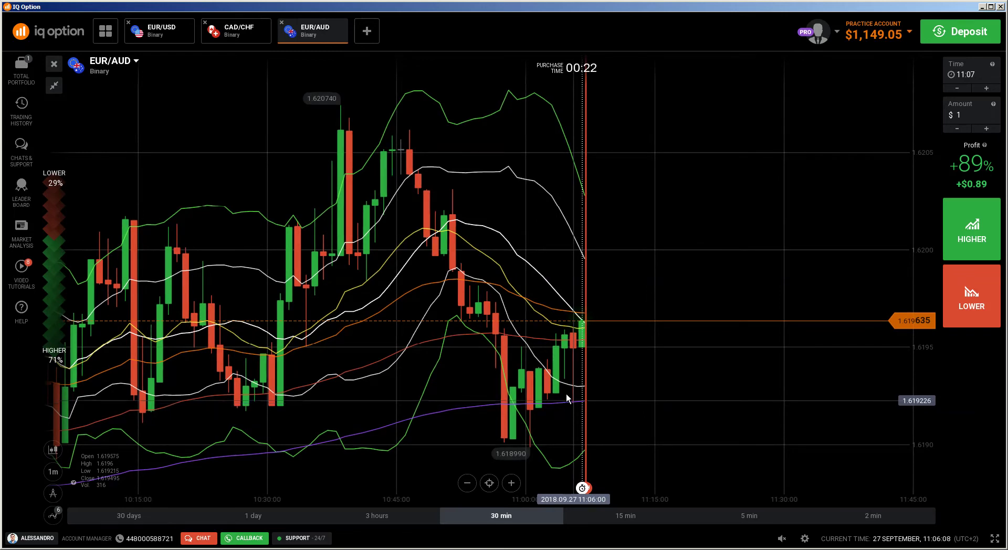
scroll(567, 399, "up", 5)
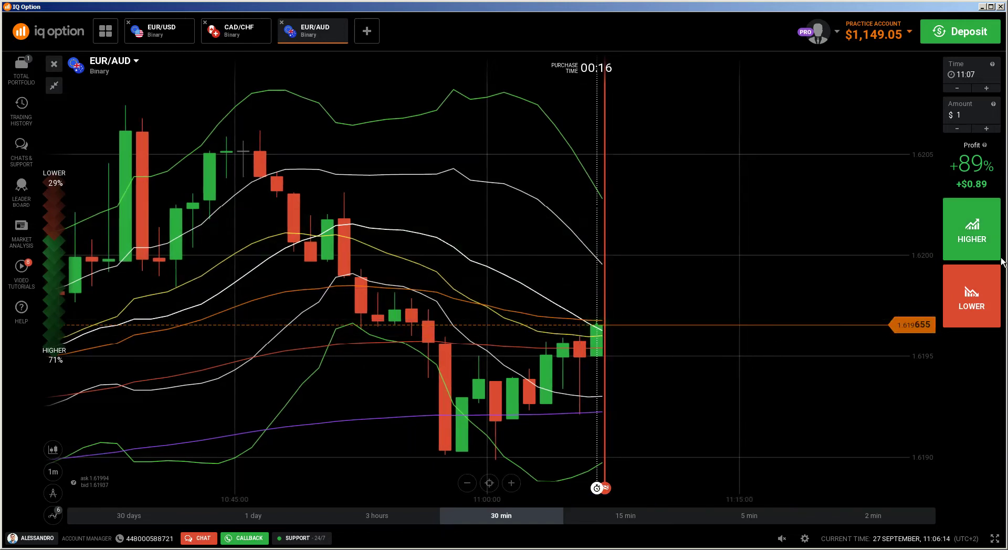
left_click(962, 241)
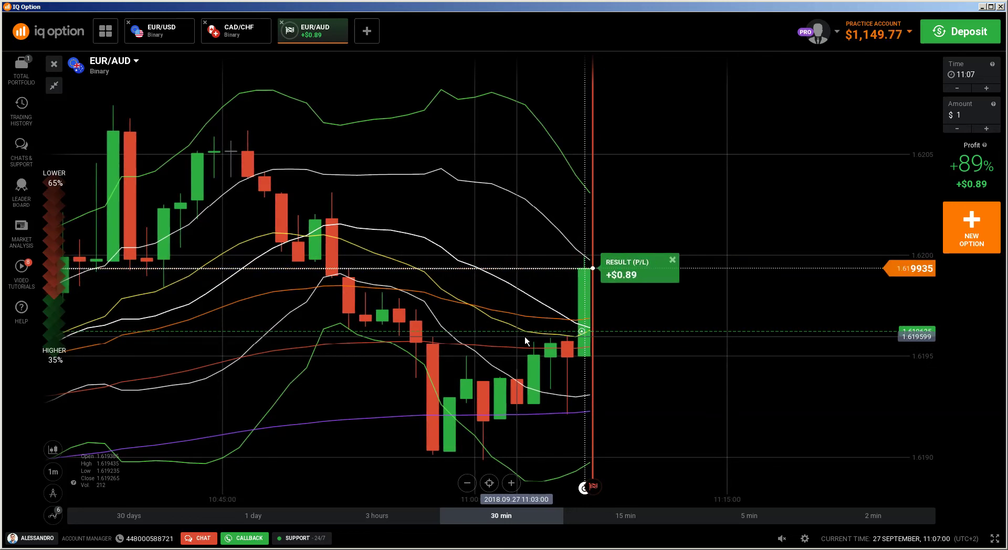
left_click(672, 261)
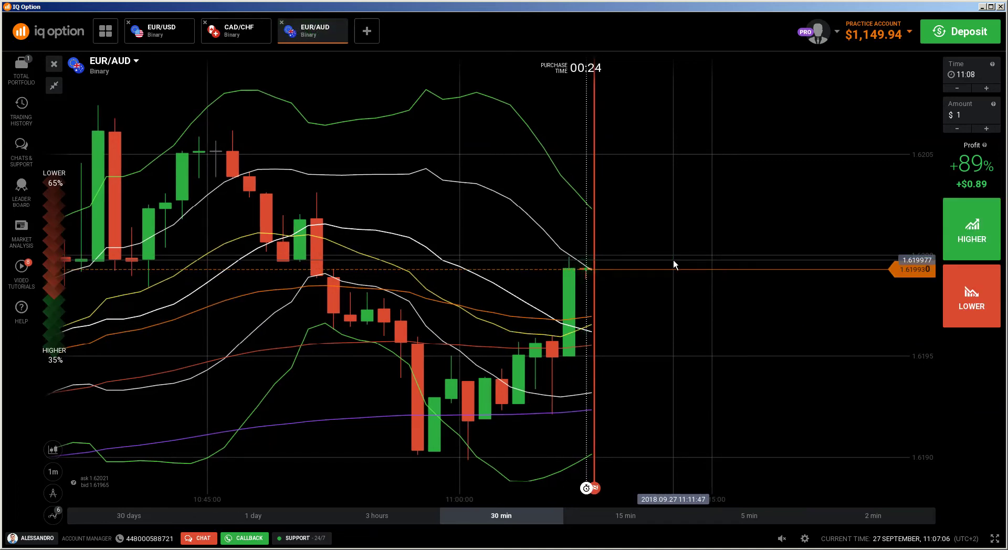
left_click(235, 42)
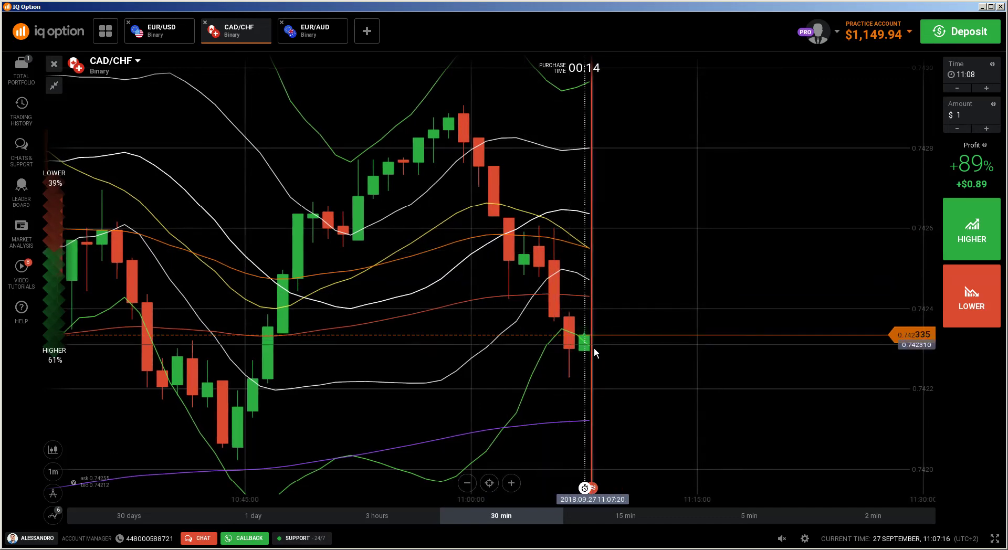
scroll(612, 345, "down", 3)
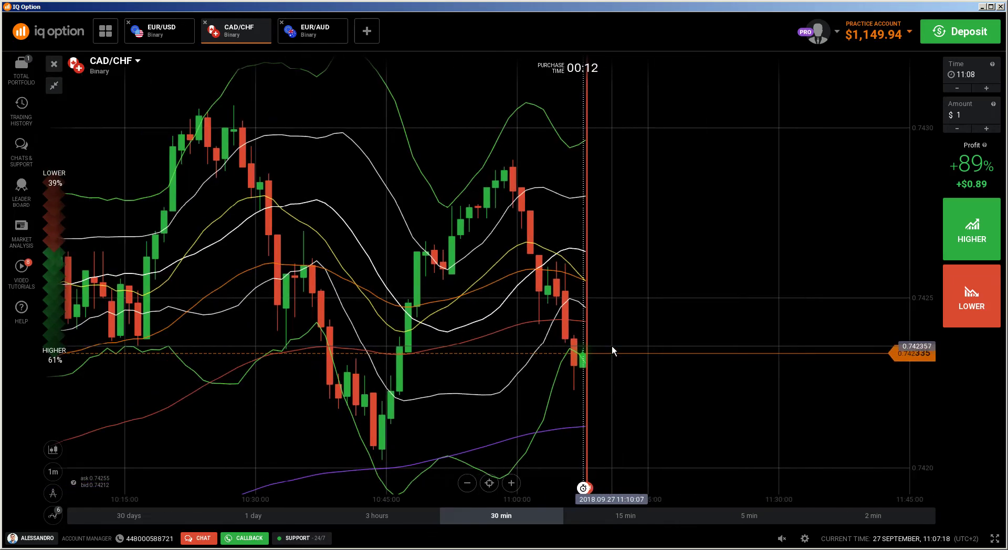
scroll(648, 349, "up", 3)
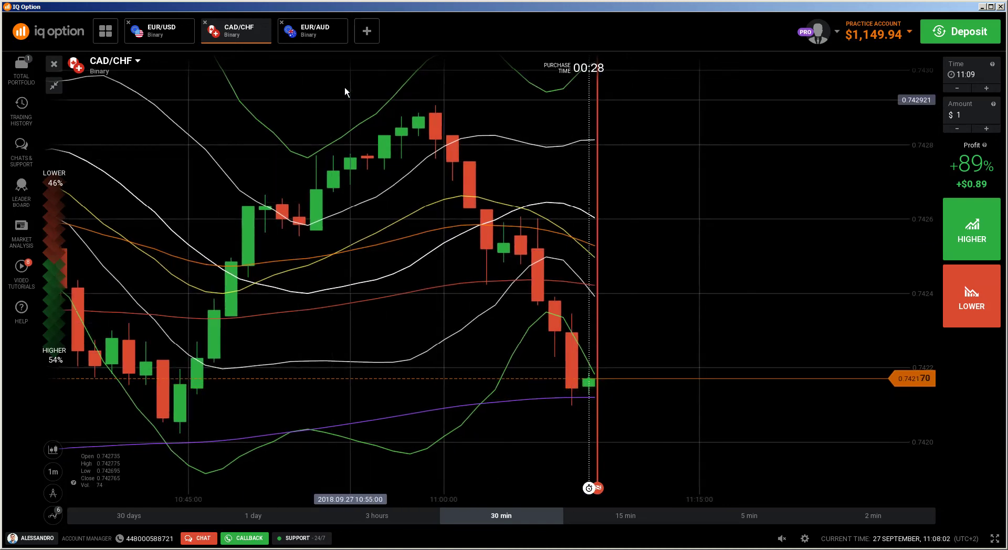
left_click(320, 29)
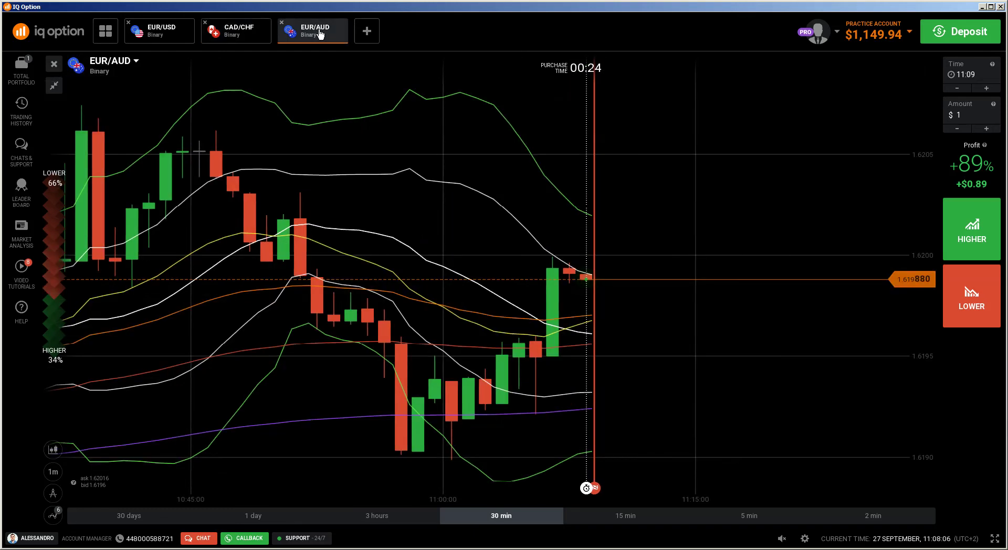
Step: Place a $1 LOWER option on the EUR/AUD chart at 89% payout
scroll(722, 383, "down", 3)
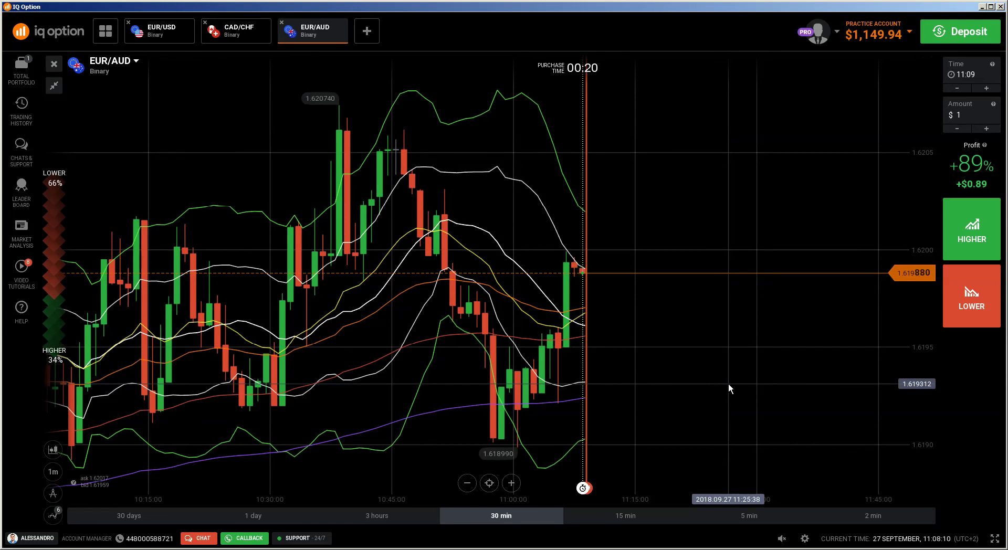
scroll(729, 387, "up", 3)
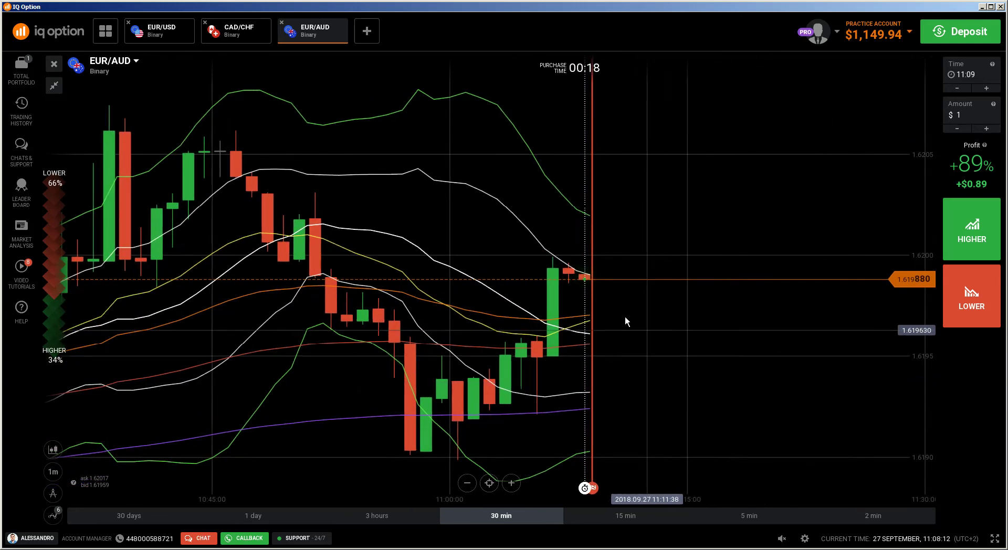
left_click(961, 292)
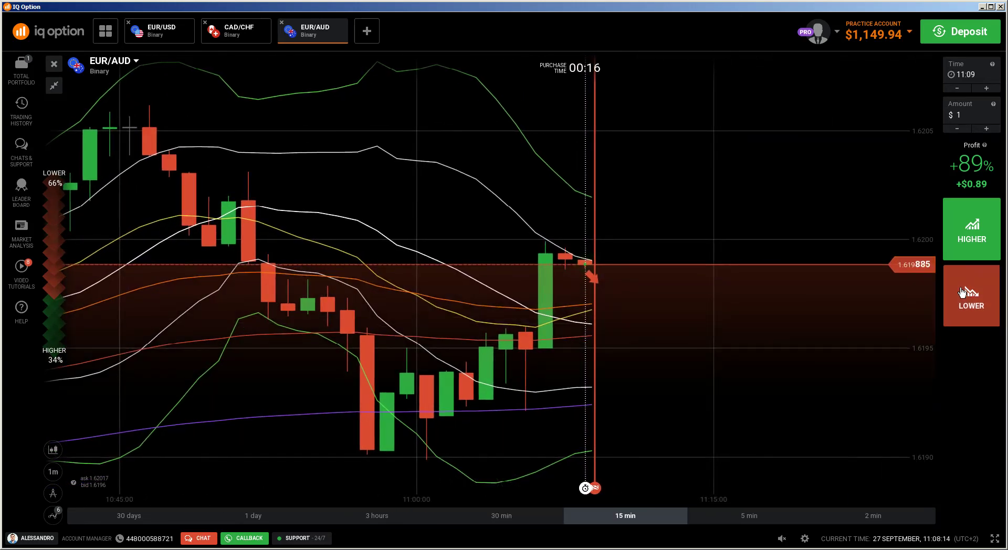